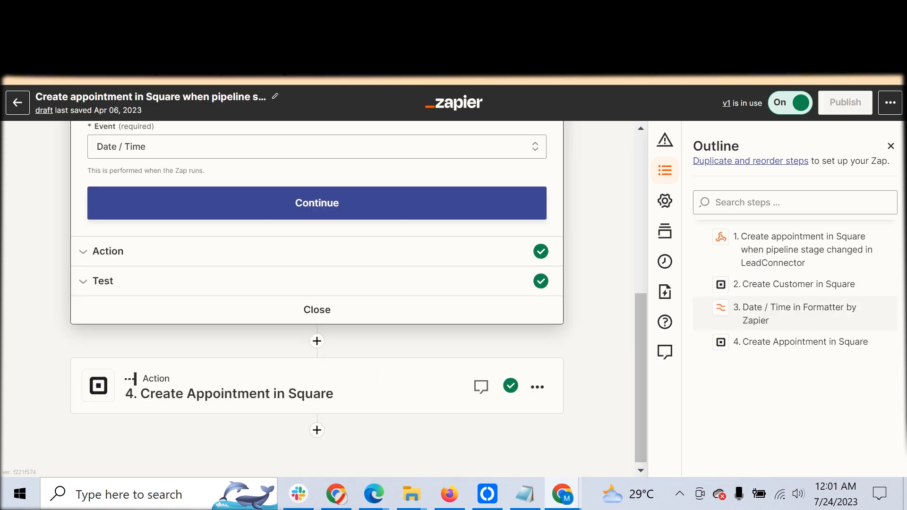
# Step: Examine the event options of the Formatter step and switch to the window with the code zap
pyautogui.click(316, 147)
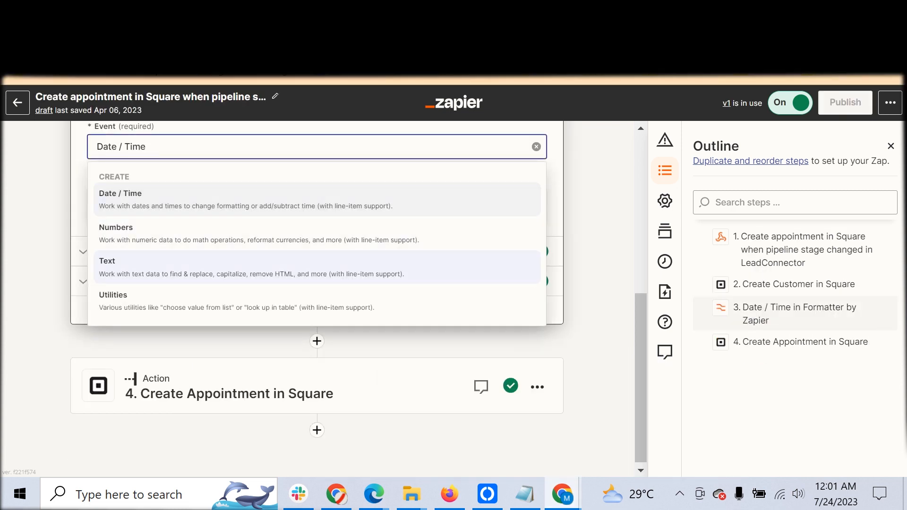
pyautogui.click(562, 493)
pyautogui.click(652, 425)
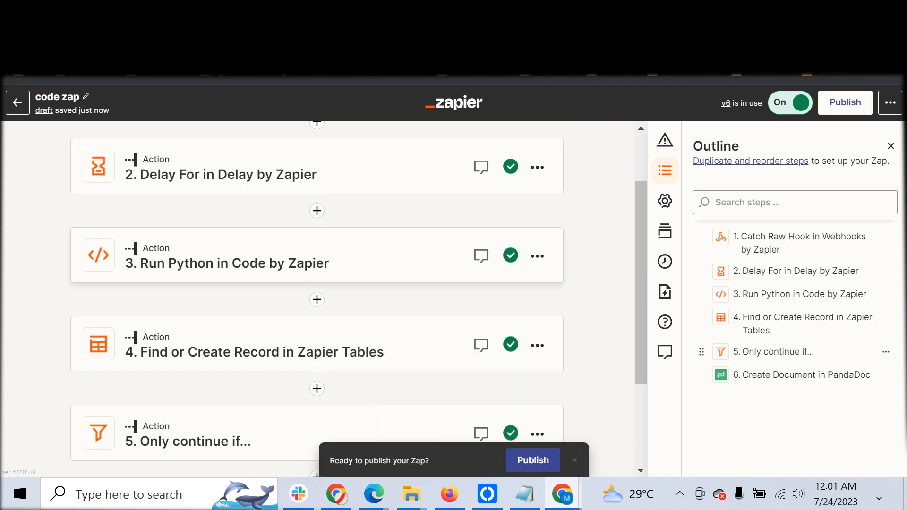
# Step: Insert a Format action after the Delay For step, choose the Date / Time event and continue to its action settings
pyautogui.click(317, 210)
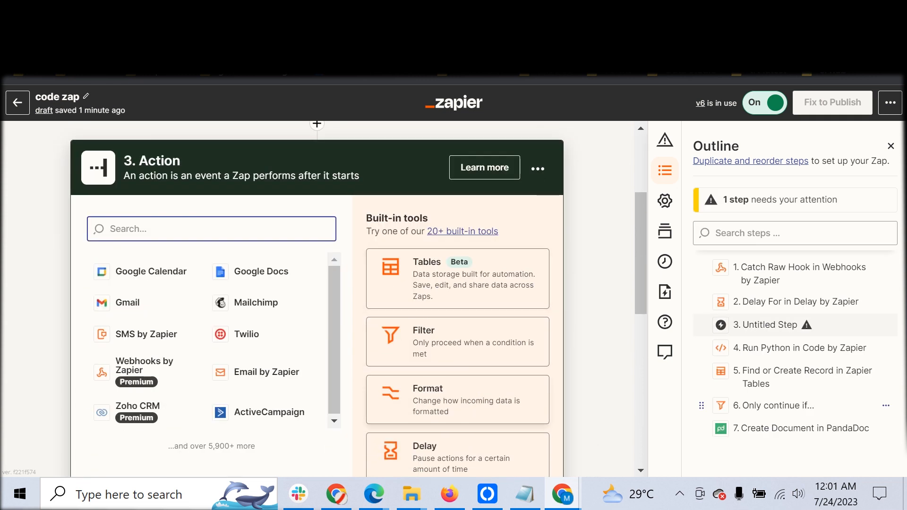
pyautogui.click(457, 399)
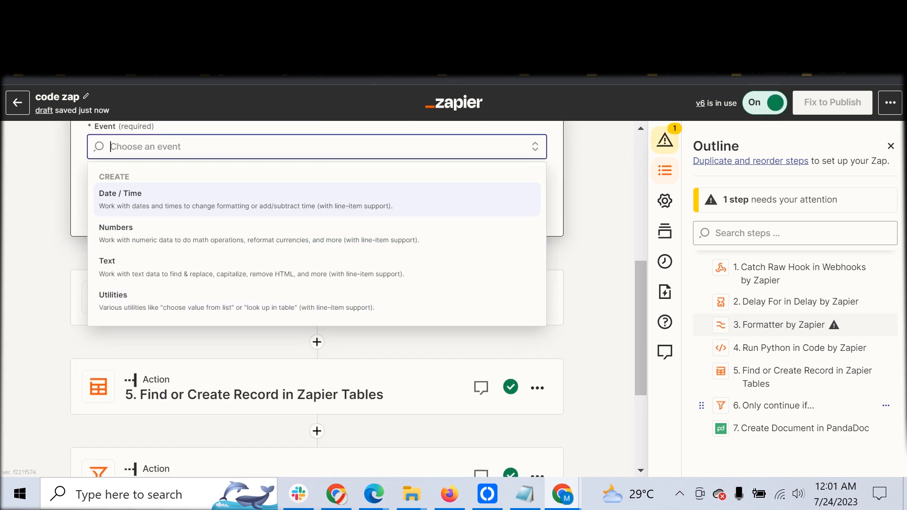
pyautogui.press('Return')
pyautogui.click(317, 203)
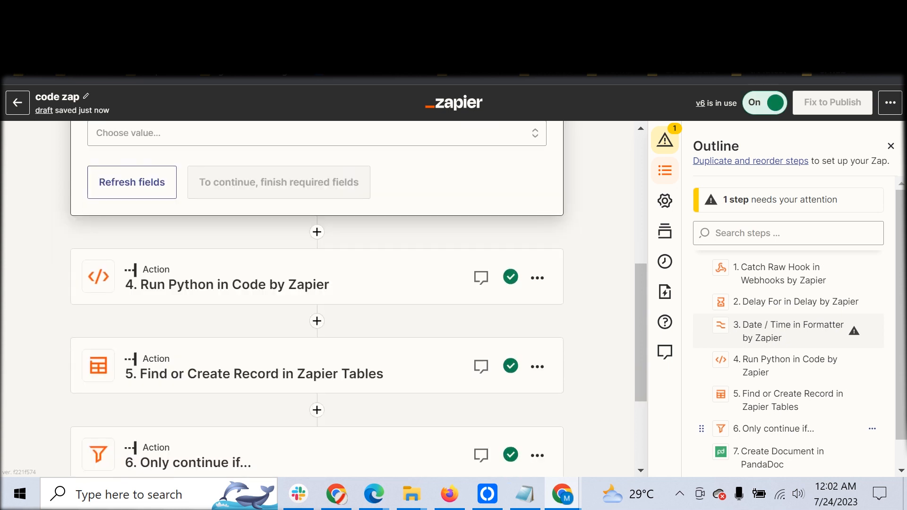
# Step: Set the new Date / Time step's transform to Format
pyautogui.scroll(-3, 317, 284)
pyautogui.scroll(1, 317, 283)
pyautogui.scroll(5, 317, 297)
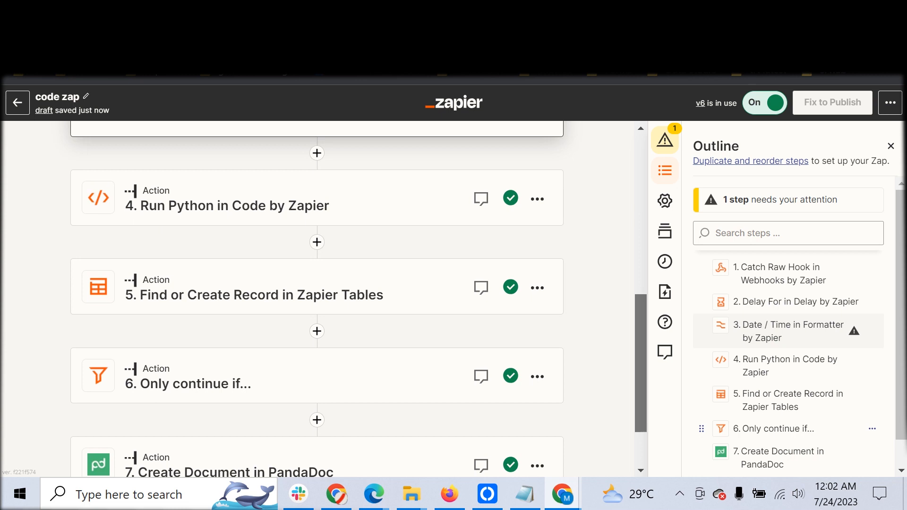
pyautogui.scroll(1, 317, 297)
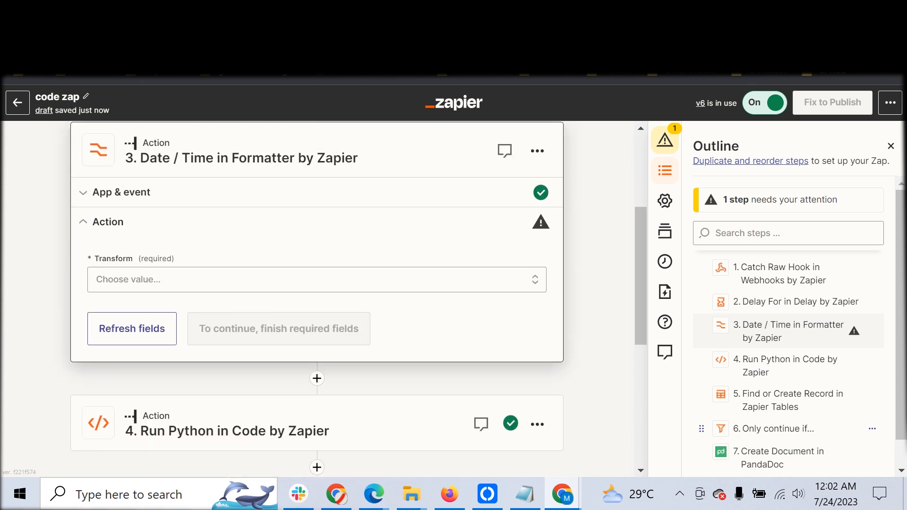
pyautogui.click(317, 279)
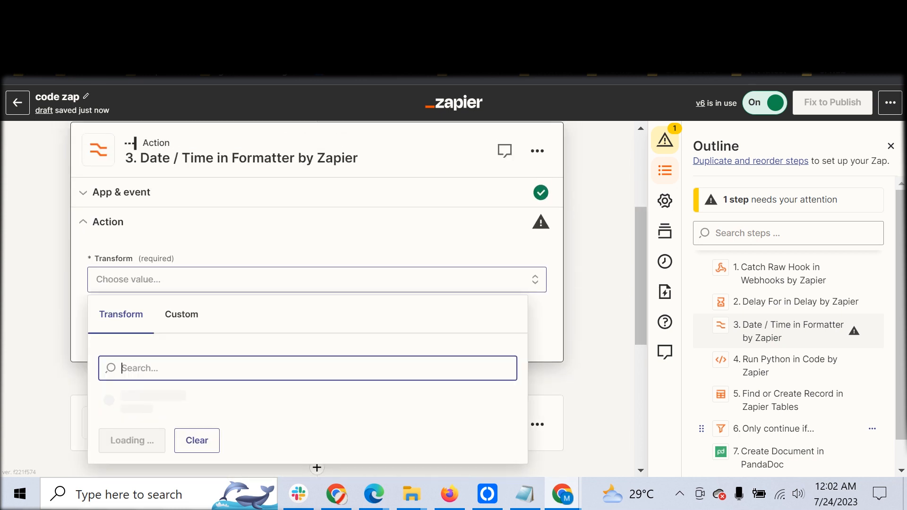
pyautogui.scroll(-3, 317, 279)
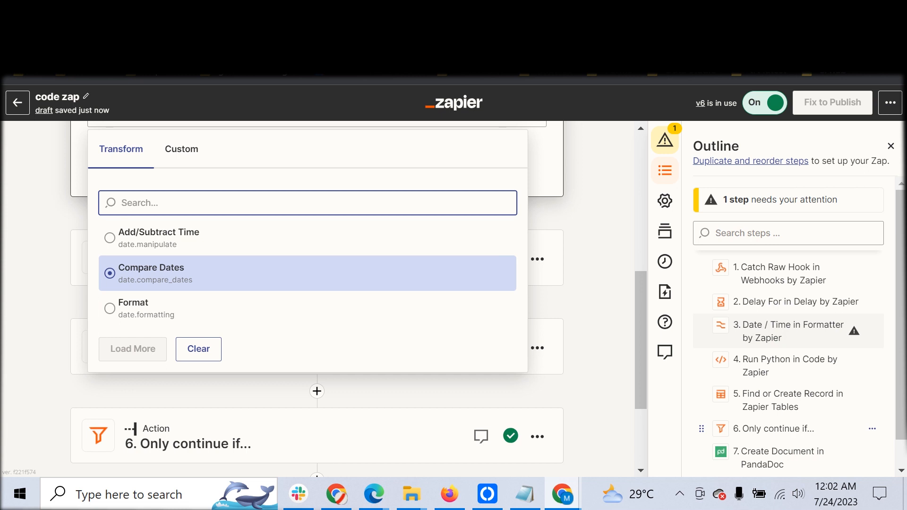
pyautogui.press('Down')
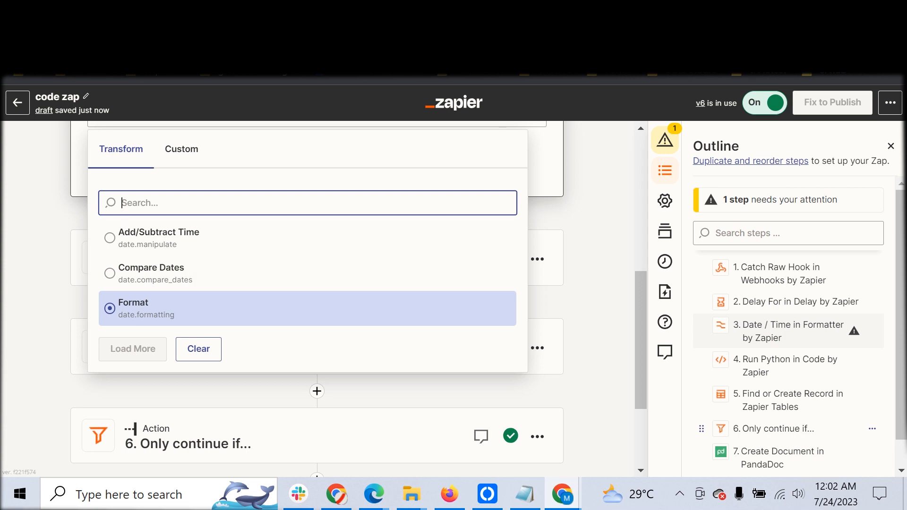
pyautogui.press('Up')
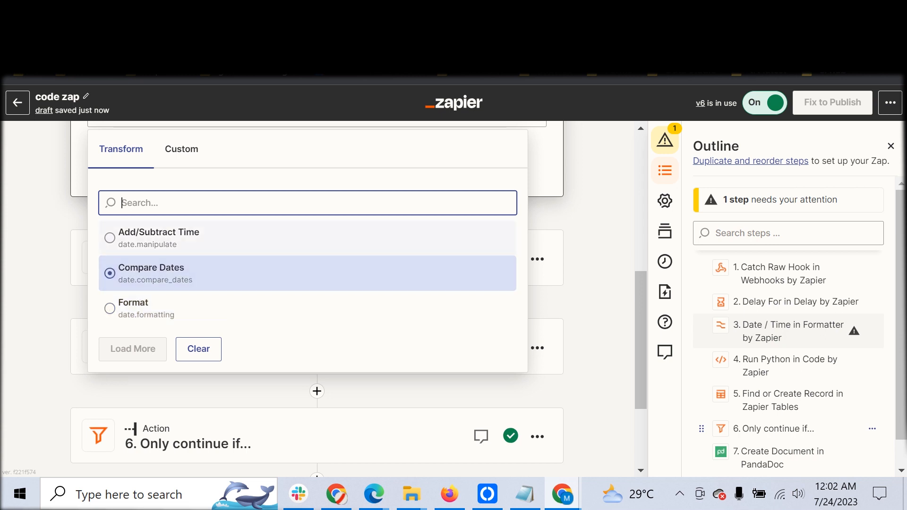
pyautogui.press('Down')
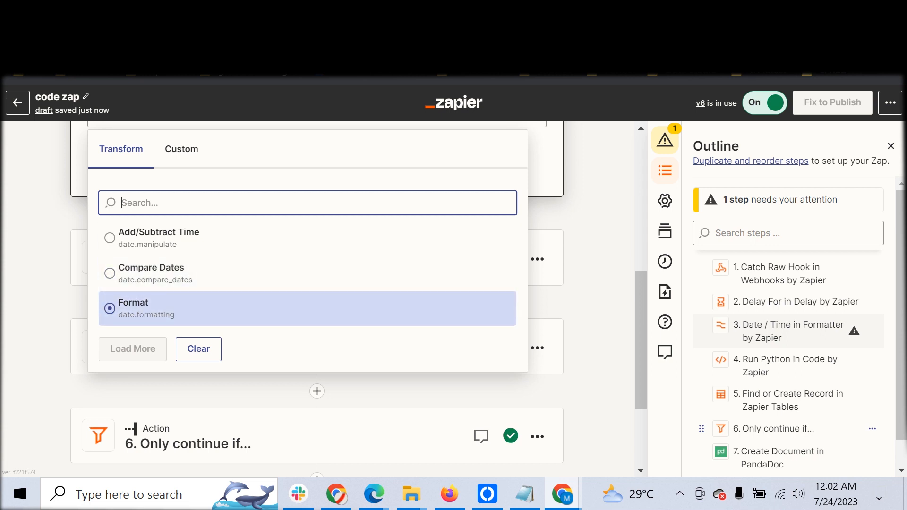
pyautogui.press('Up')
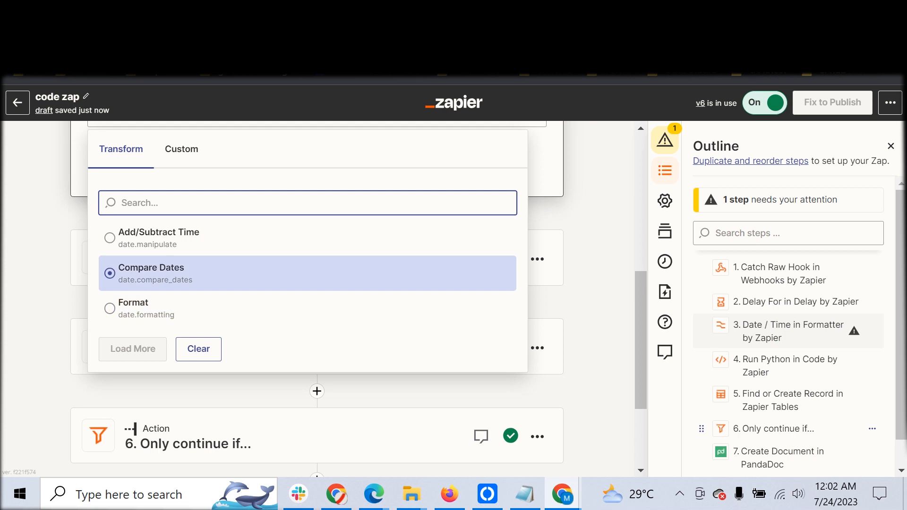
pyautogui.press('Up')
pyautogui.press('Down')
pyautogui.press('Down')
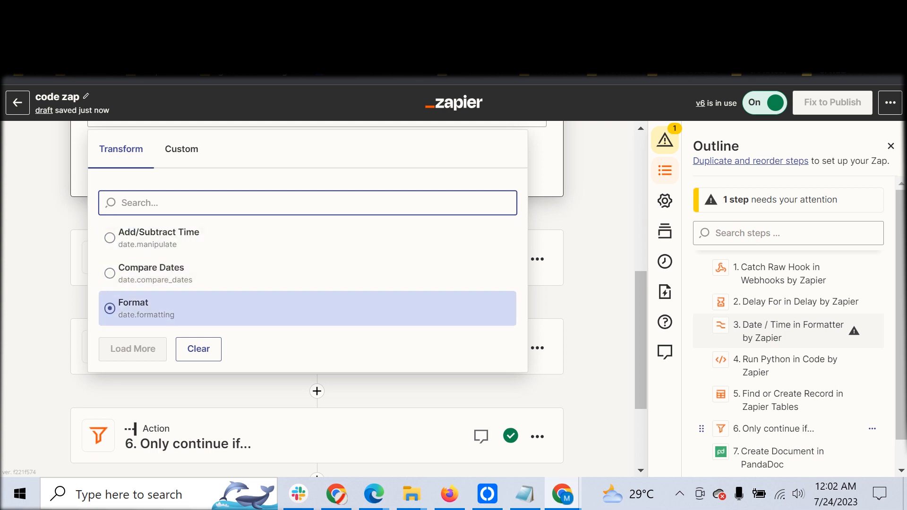
pyautogui.press('Return')
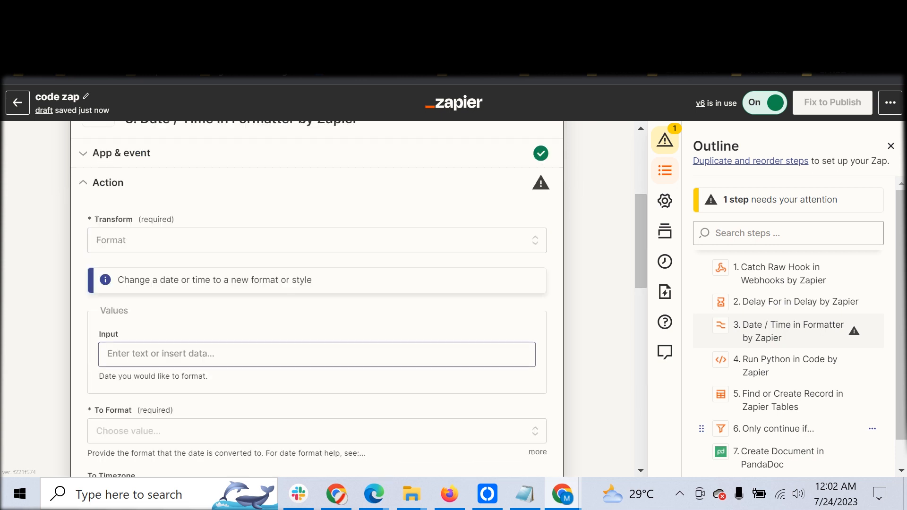
# Step: View the data available for the Format transform's input and return to the Square appointment zap
pyautogui.click(317, 355)
pyautogui.scroll(-3, 316, 354)
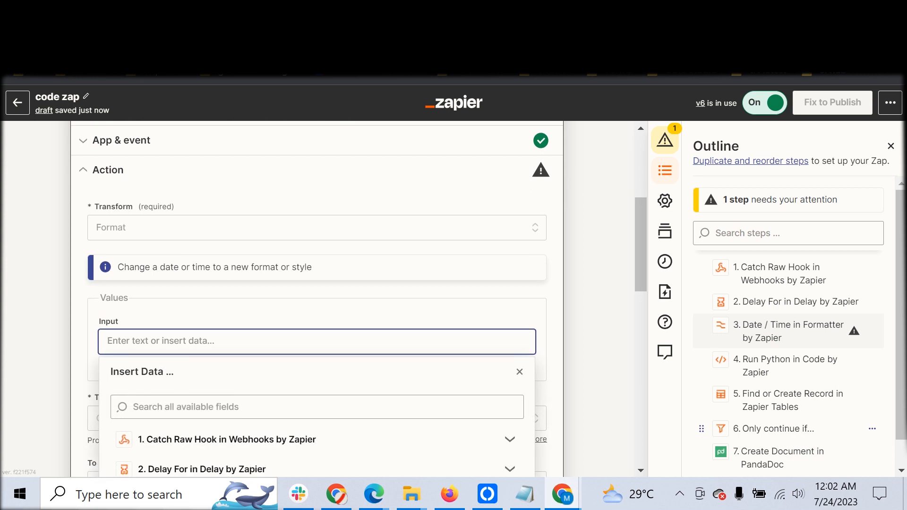
pyautogui.click(316, 287)
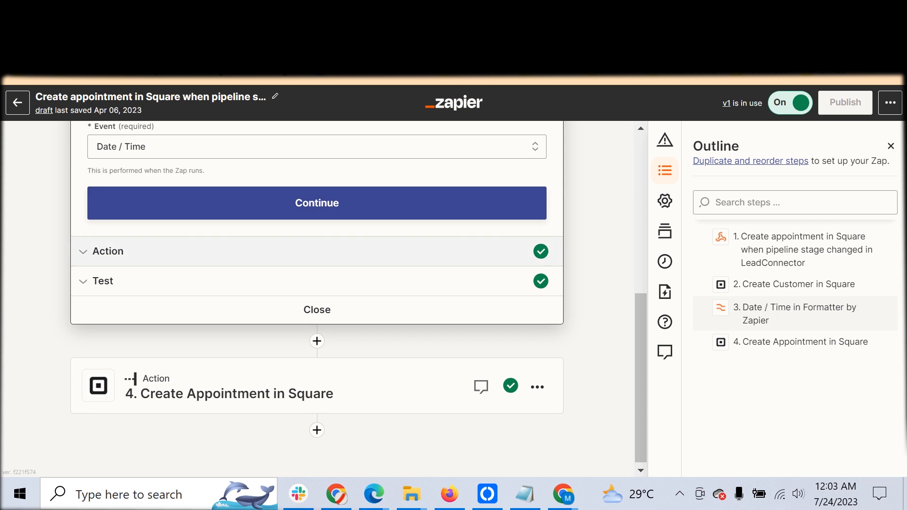
# Step: Keep Date / Time as the Formatter event and examine the step's action settings for input, formats and timezones
pyautogui.click(316, 147)
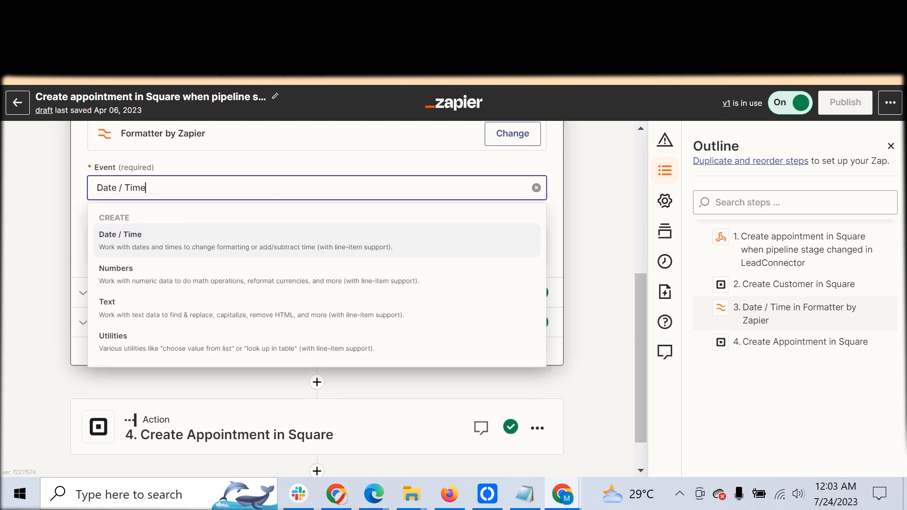
pyautogui.press('Return')
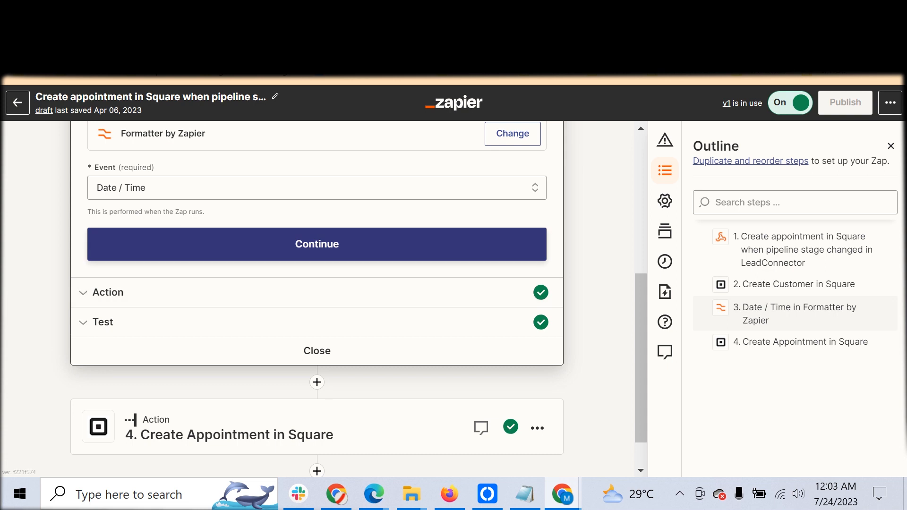
pyautogui.click(317, 292)
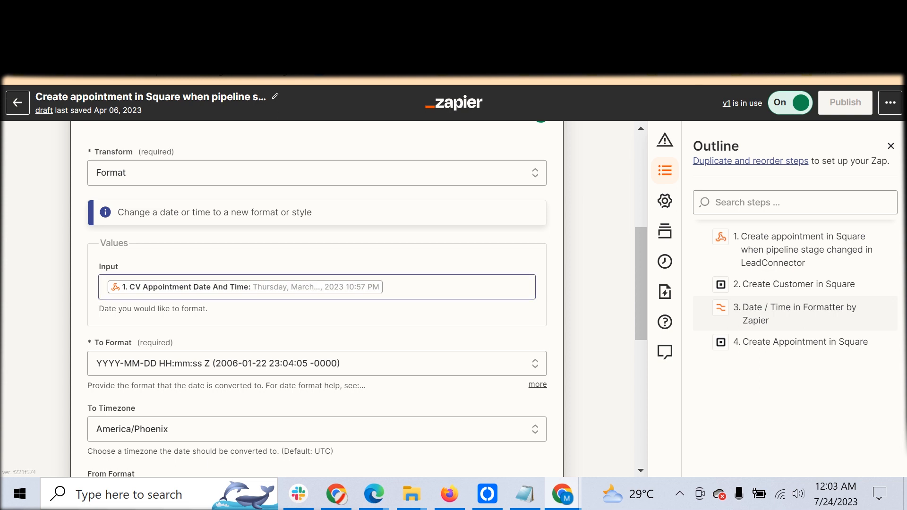
pyautogui.scroll(-2, 317, 286)
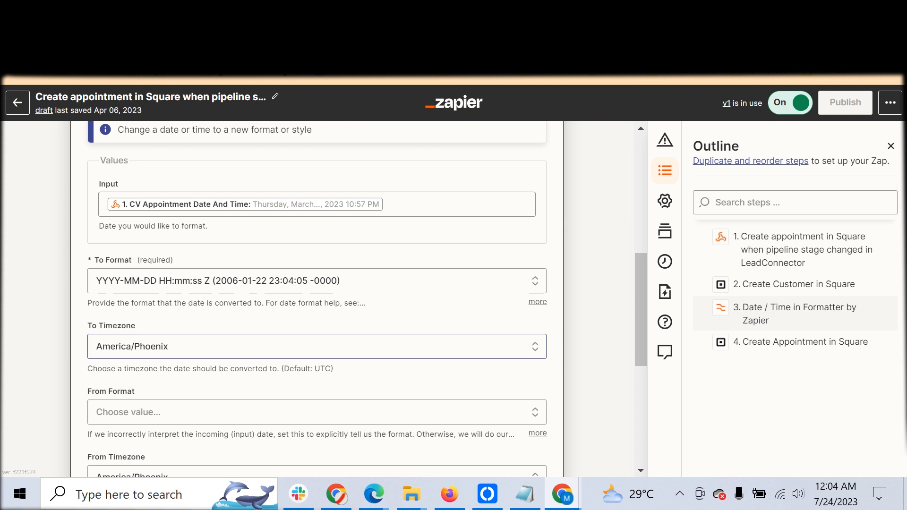
pyautogui.scroll(-2, 316, 298)
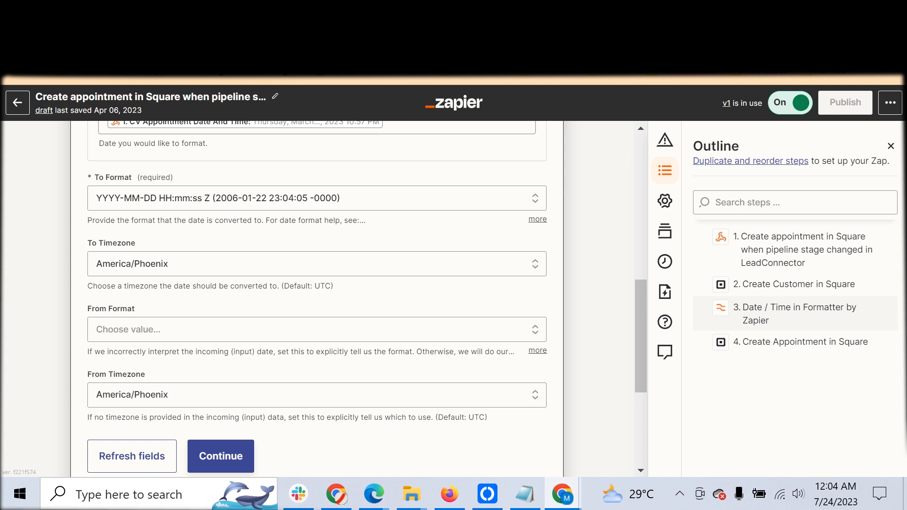
pyautogui.scroll(-2, 316, 298)
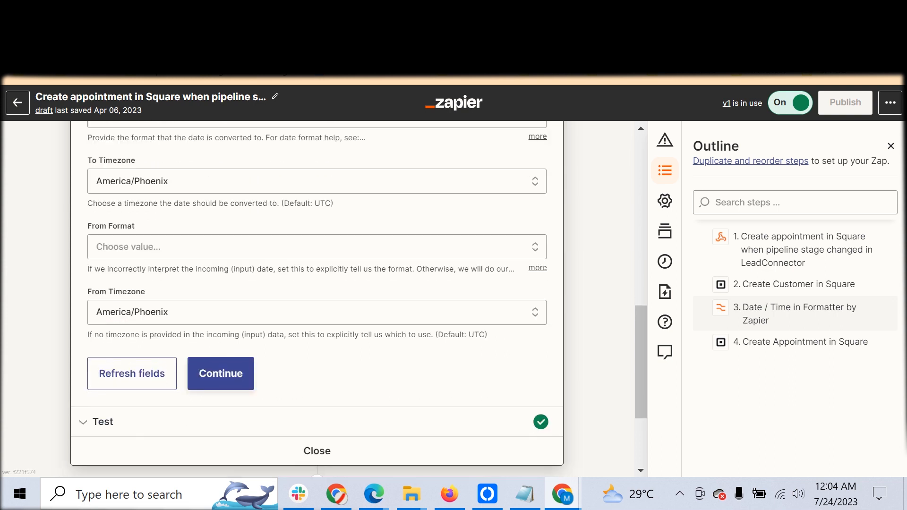